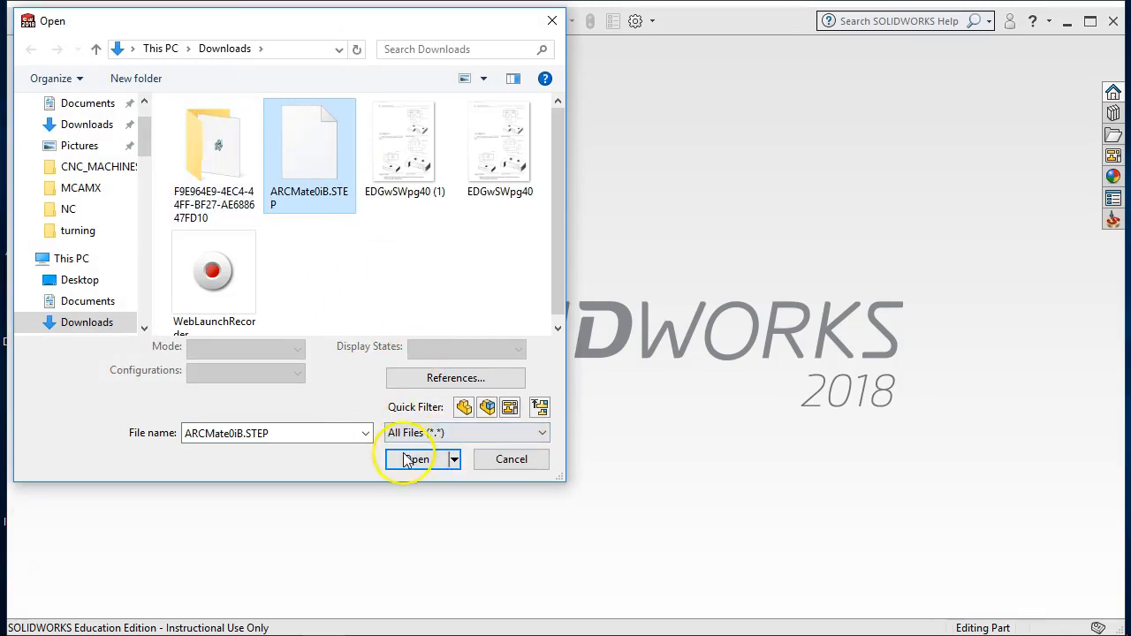
- Open ARCMate0iB.STEP from the Downloads folder with the file type set to All Files, and dismiss the rebuild report
click(435, 433)
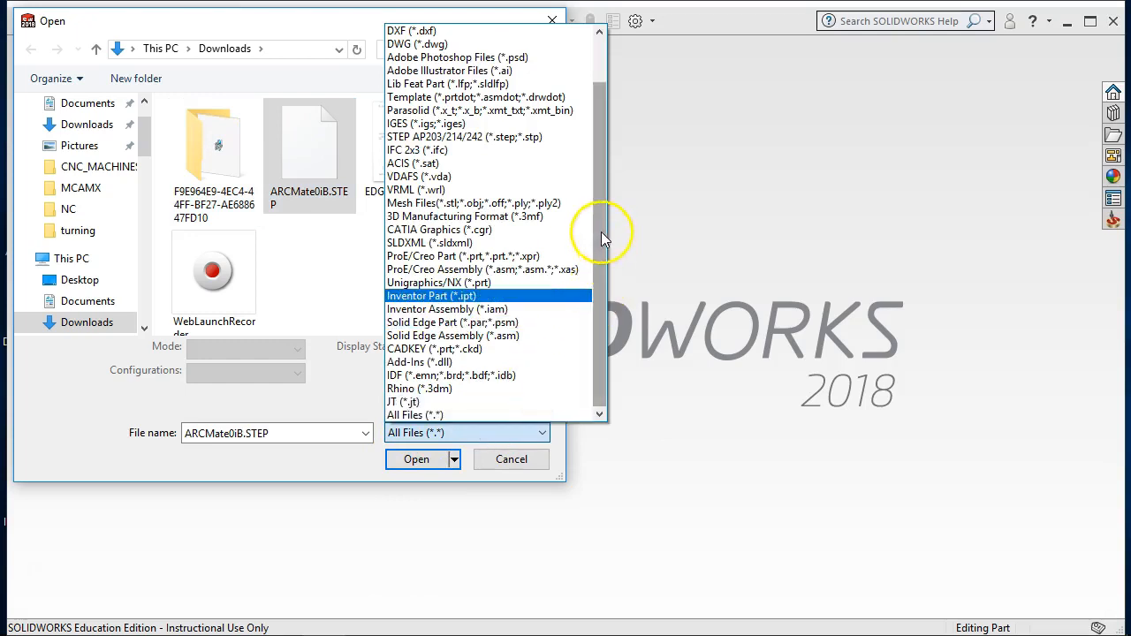
scroll(598, 235, up, 2)
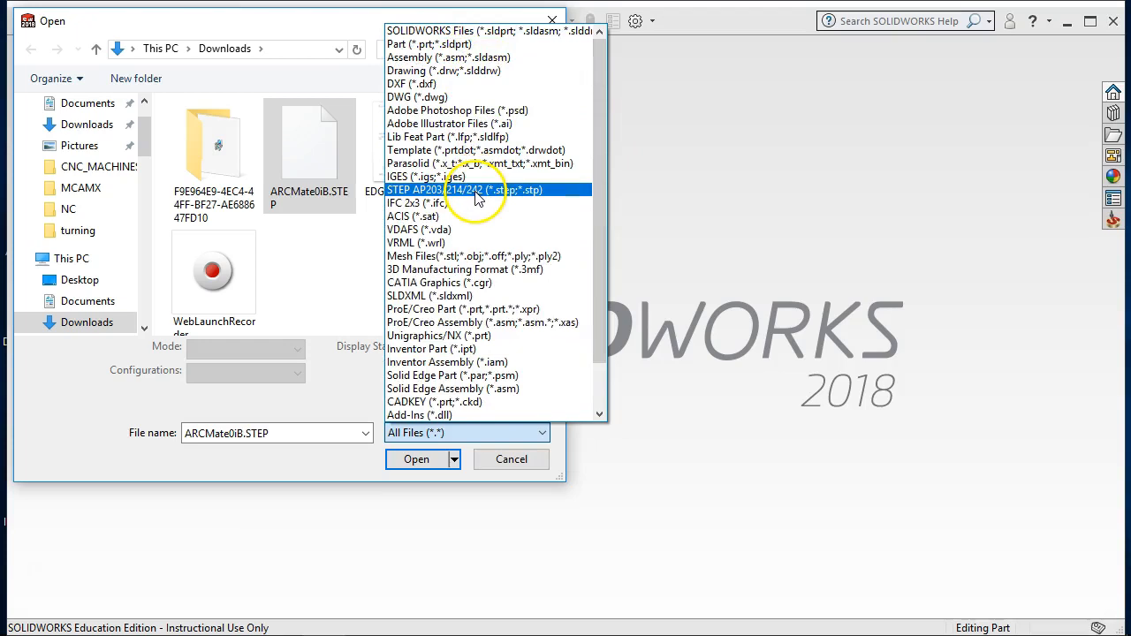
drag(595, 203, 584, 374)
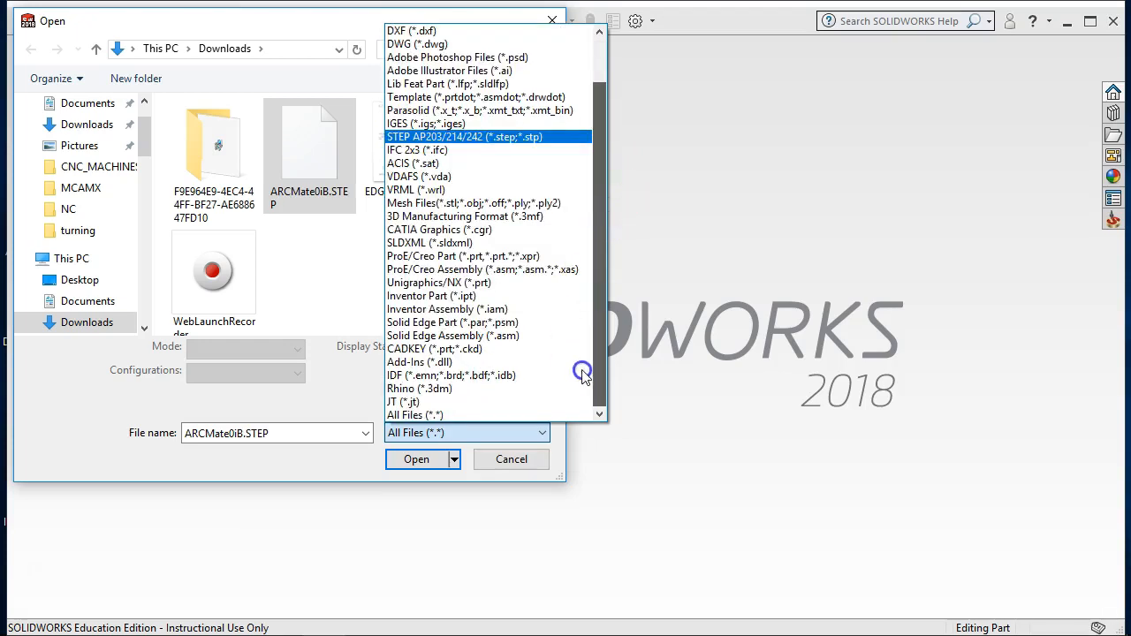
click(429, 414)
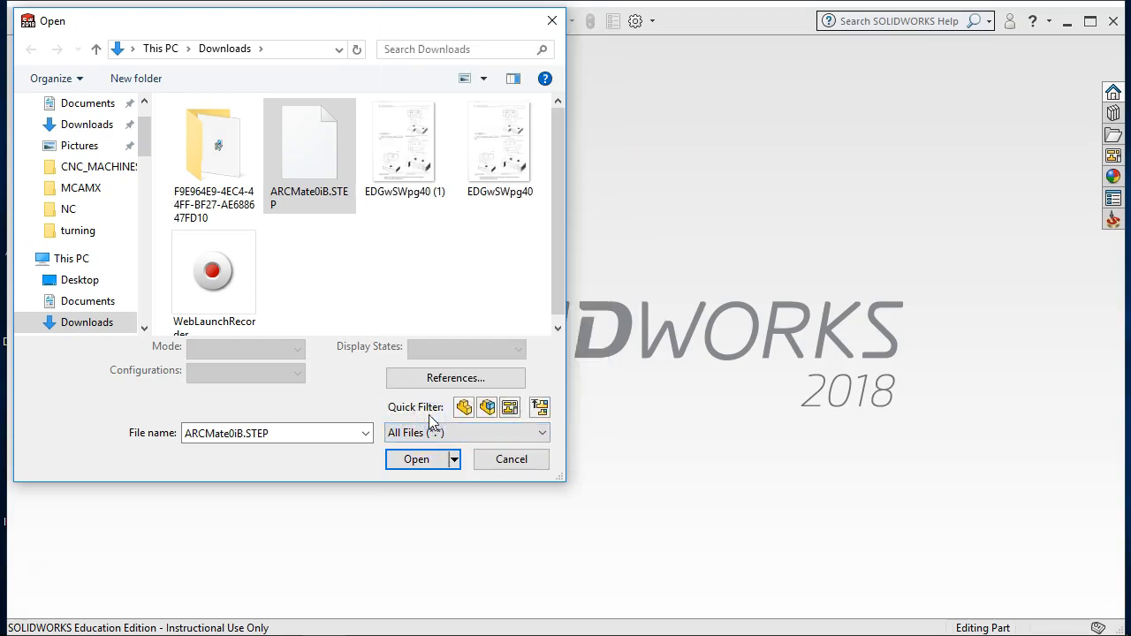
click(397, 464)
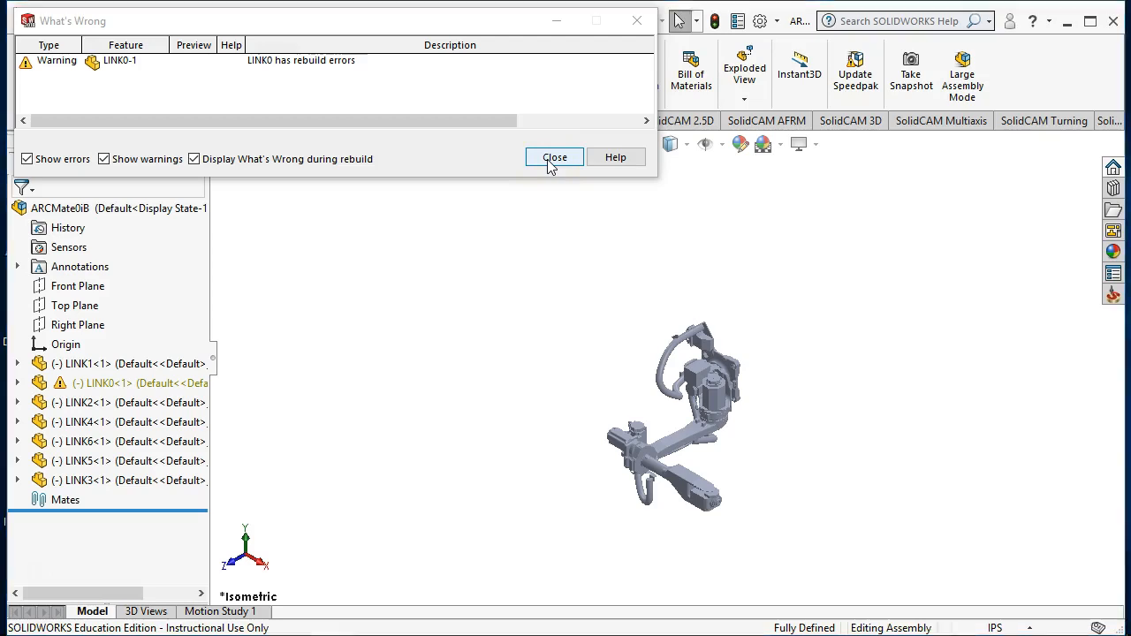
click(554, 158)
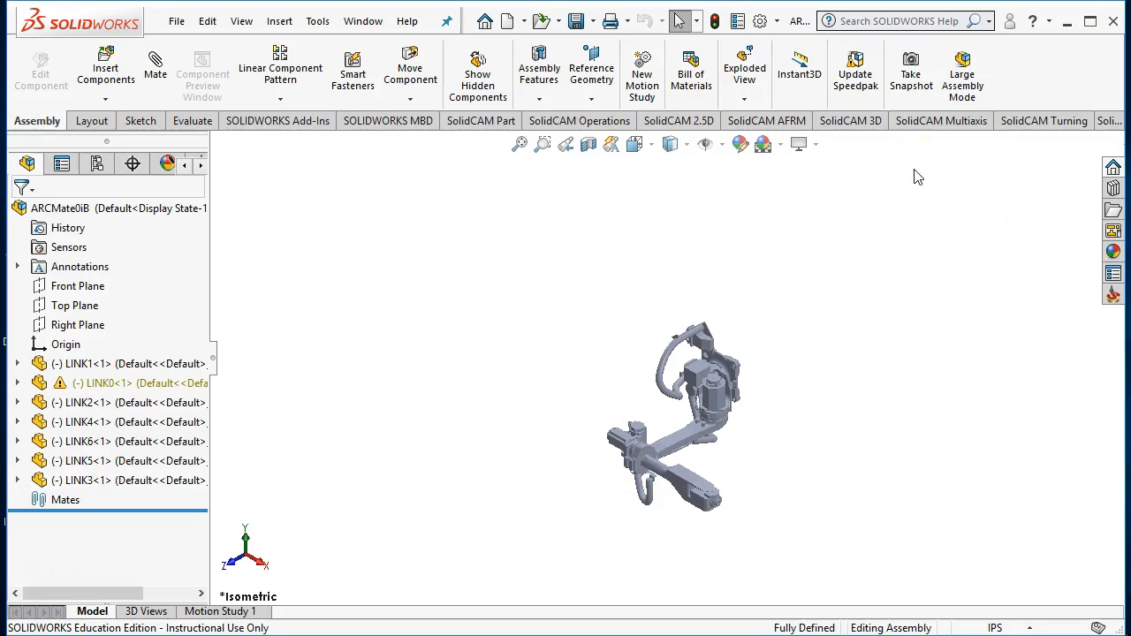
- Close the imported robot assembly without saving any of the modified documents
click(175, 23)
click(206, 133)
click(548, 332)
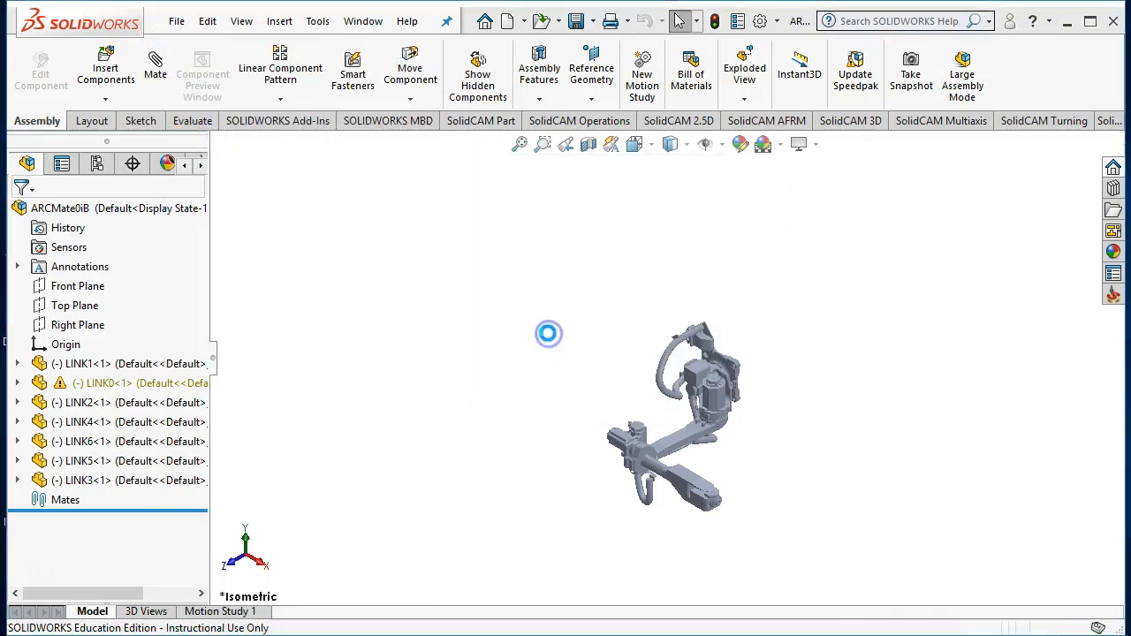
click(538, 355)
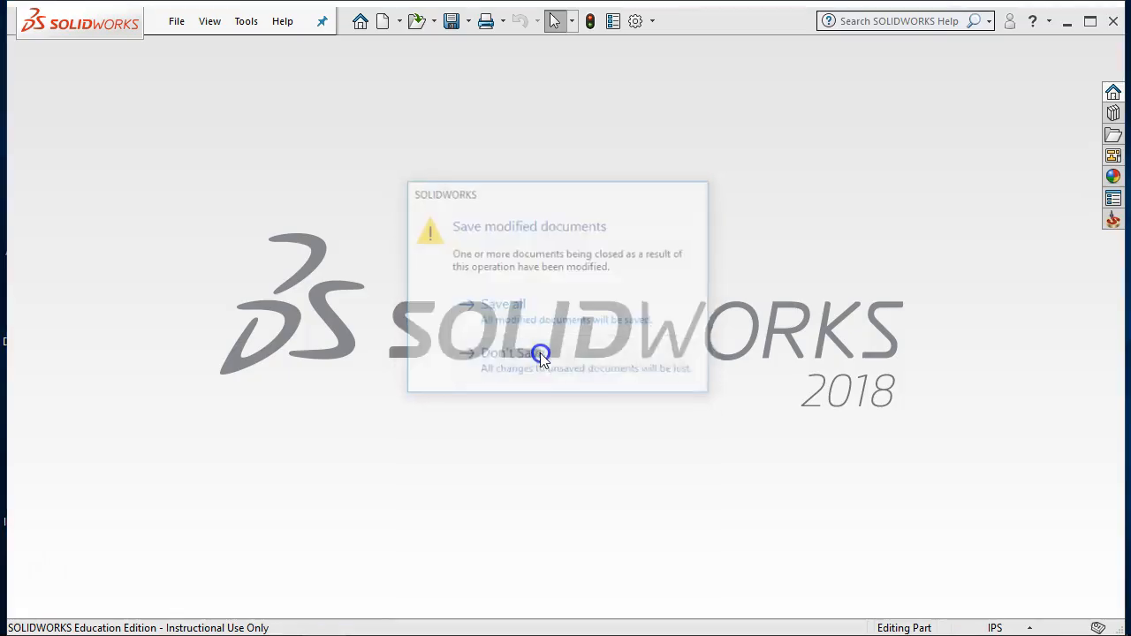
click(540, 354)
click(597, 100)
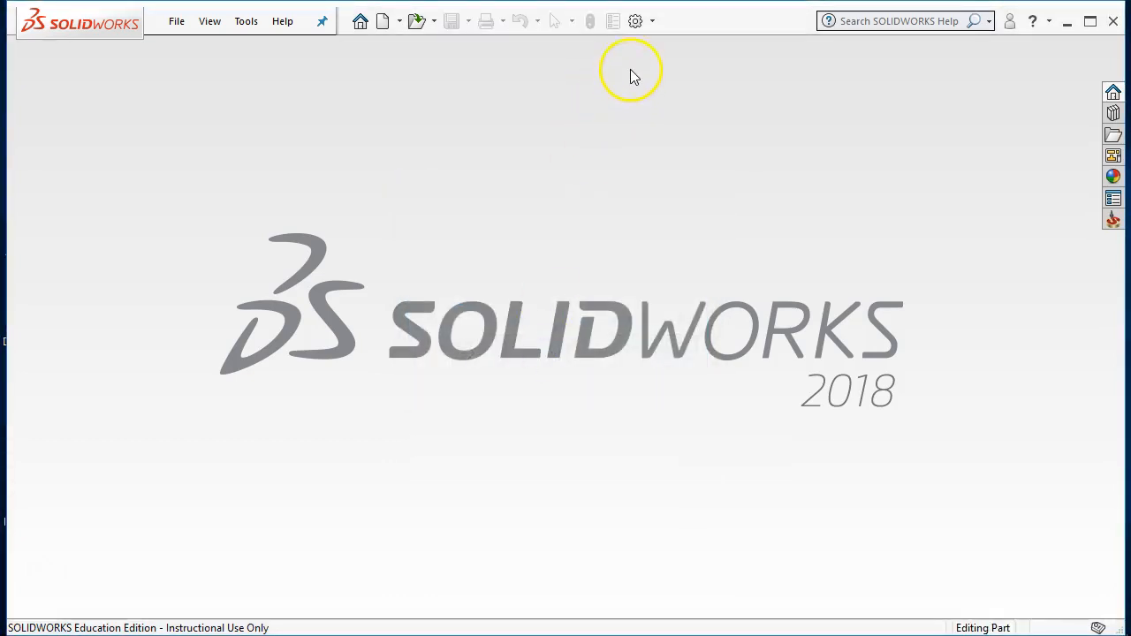
- Enable 3D Interconnect in the general import settings of the system options and apply the change
click(652, 21)
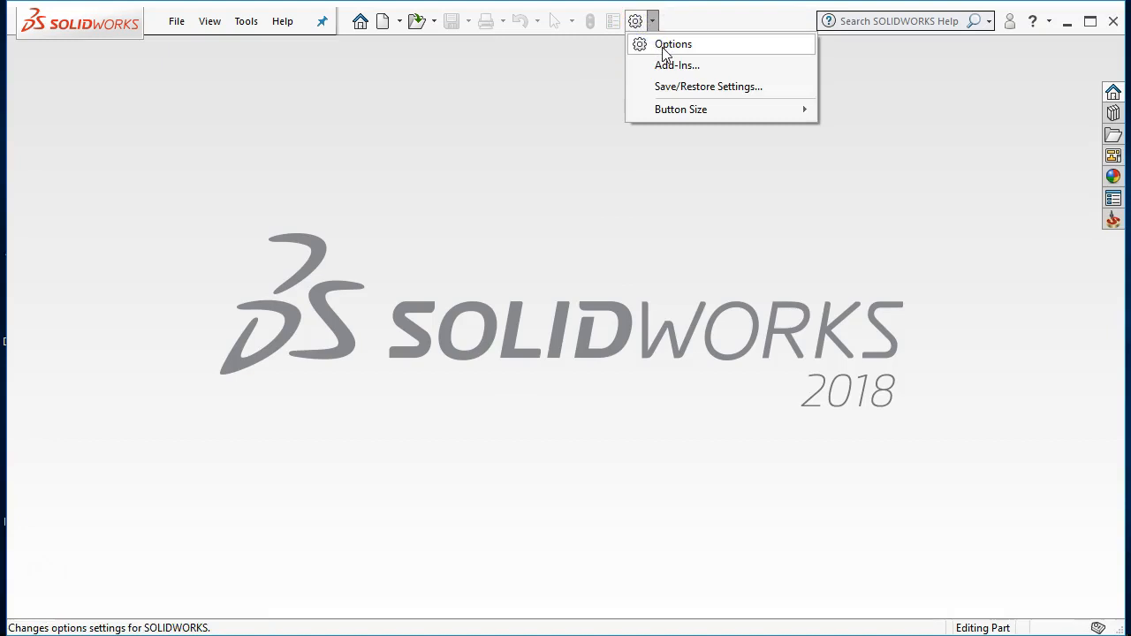
click(665, 44)
click(222, 470)
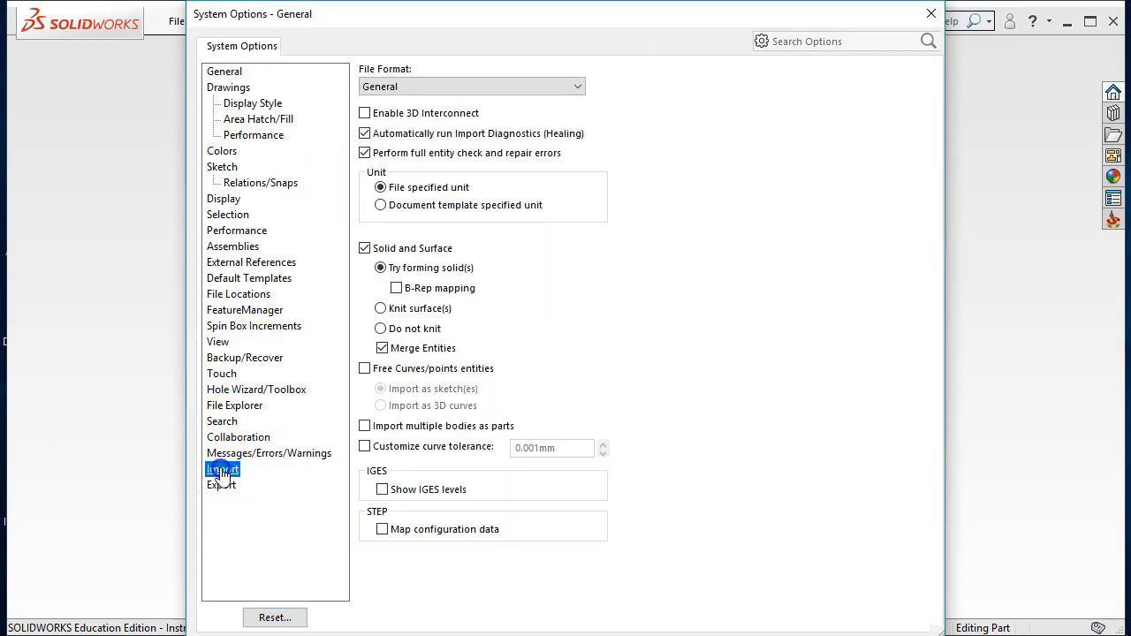
click(365, 113)
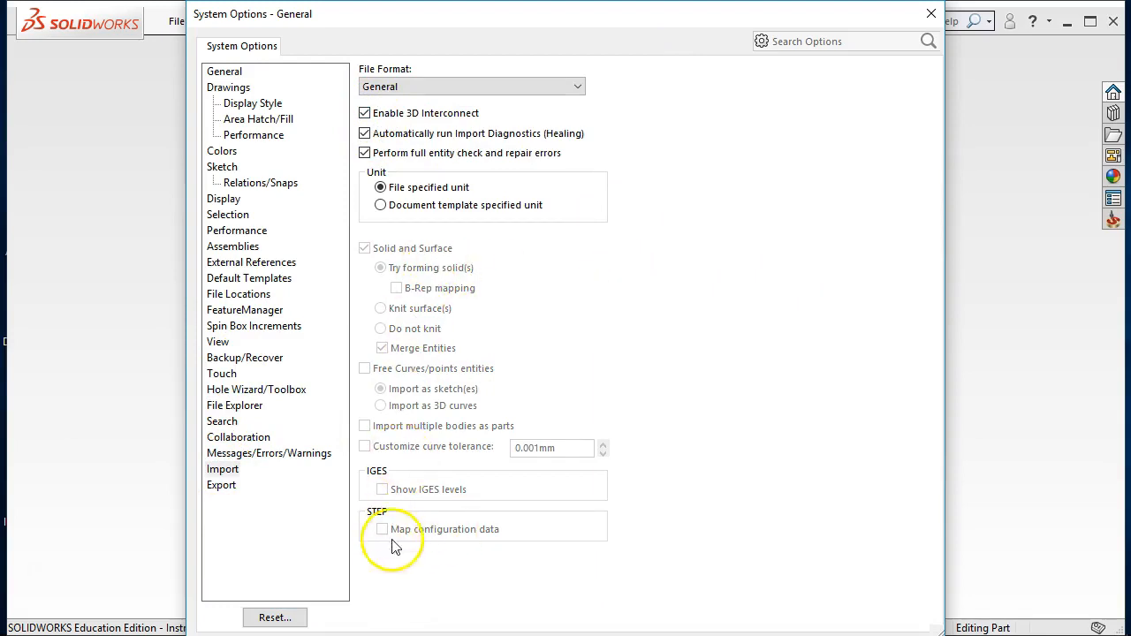
click(755, 301)
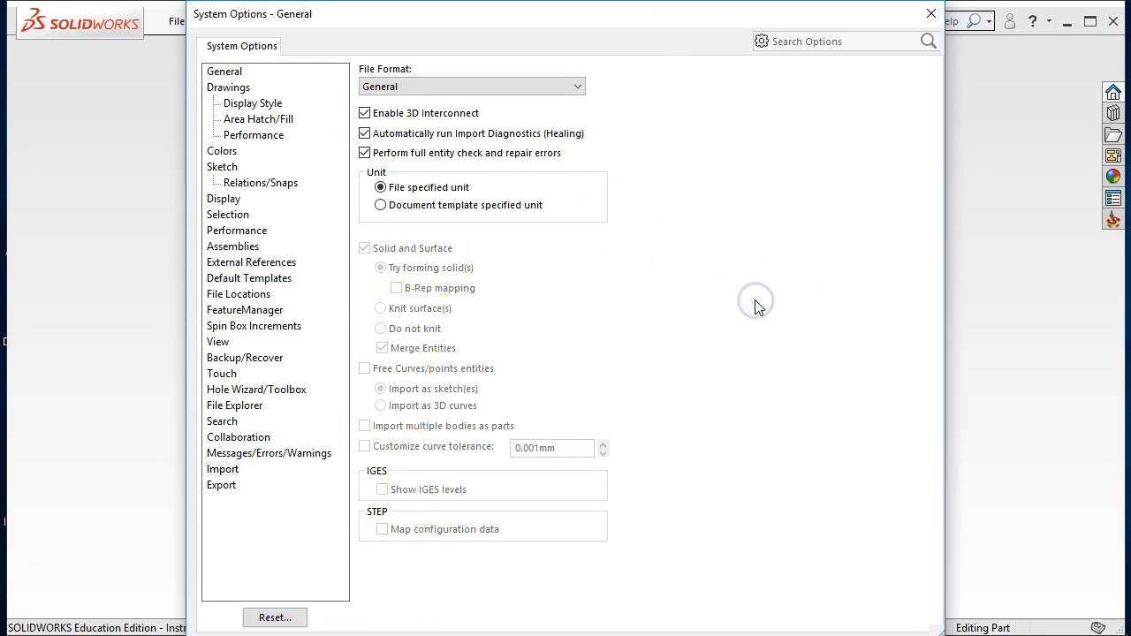
key(Return)
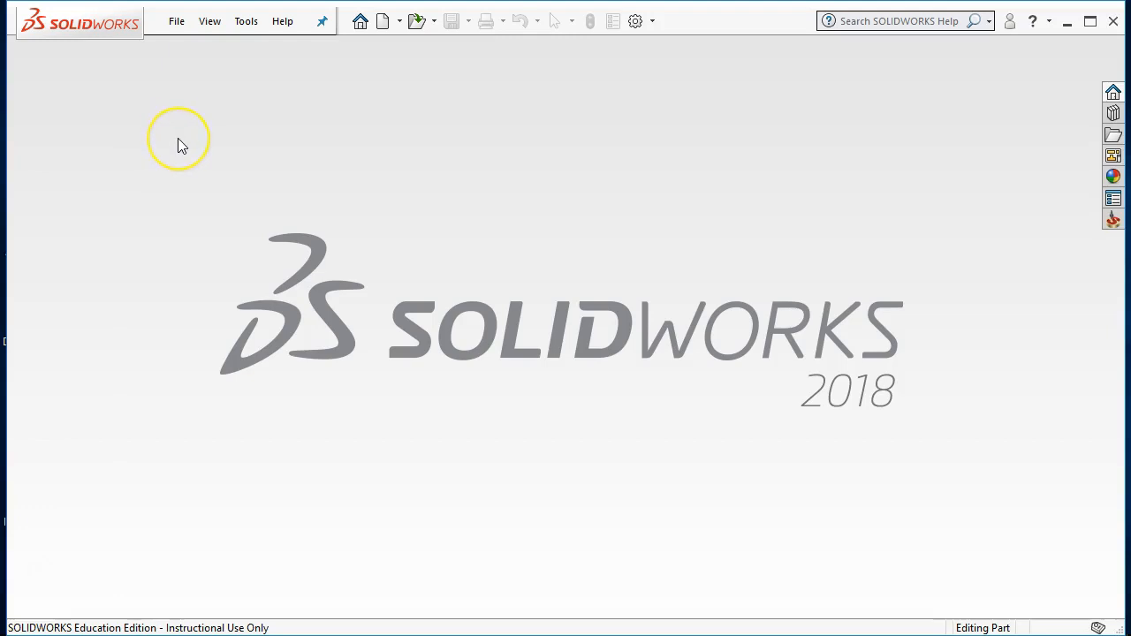
- Open ARCMate0iB.STEP from the Downloads folder using the Assembly template
click(177, 20)
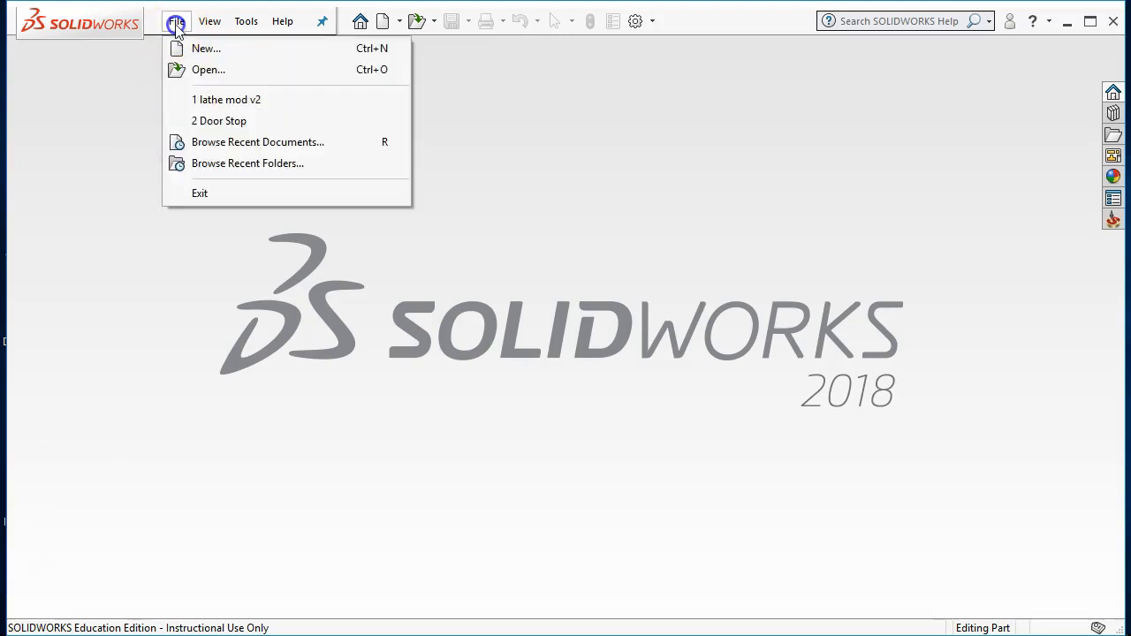
click(210, 74)
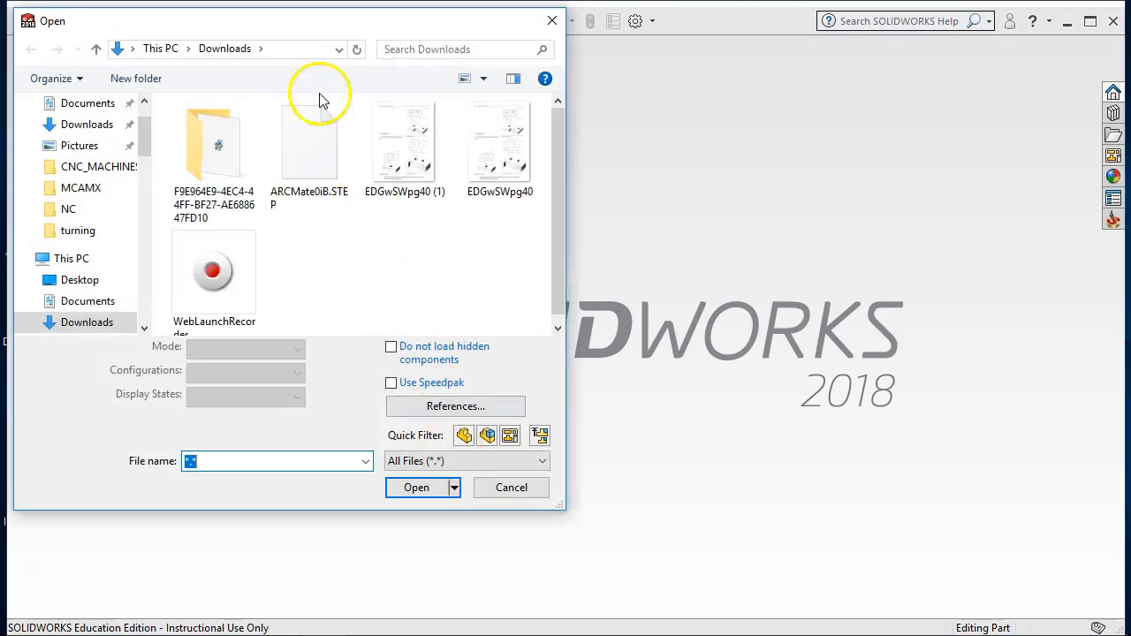
click(310, 137)
click(416, 459)
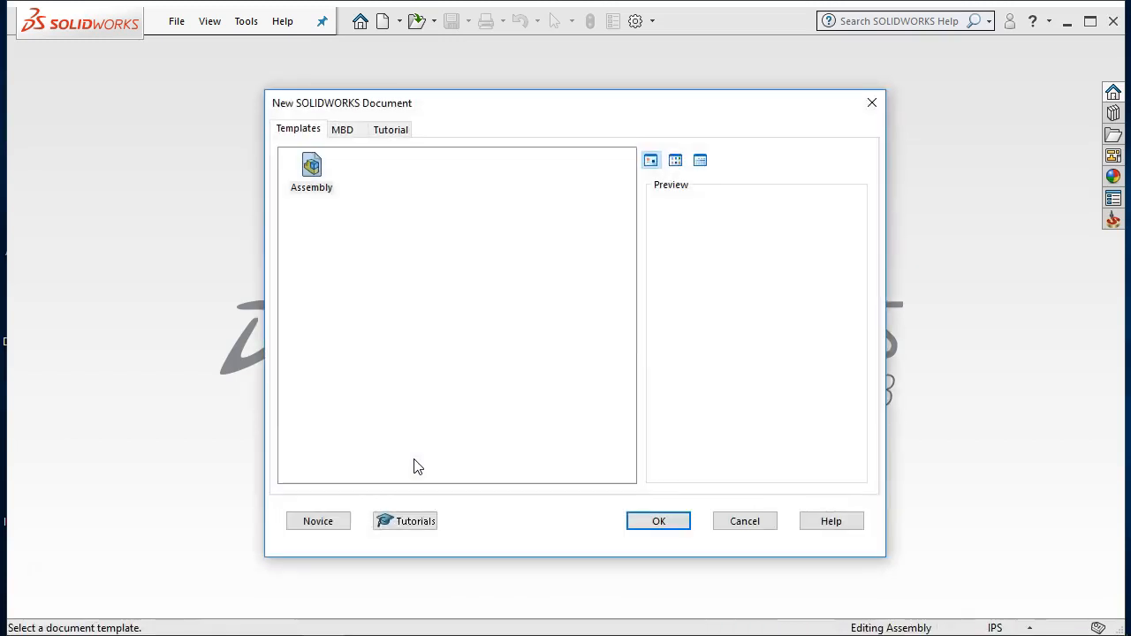
click(659, 521)
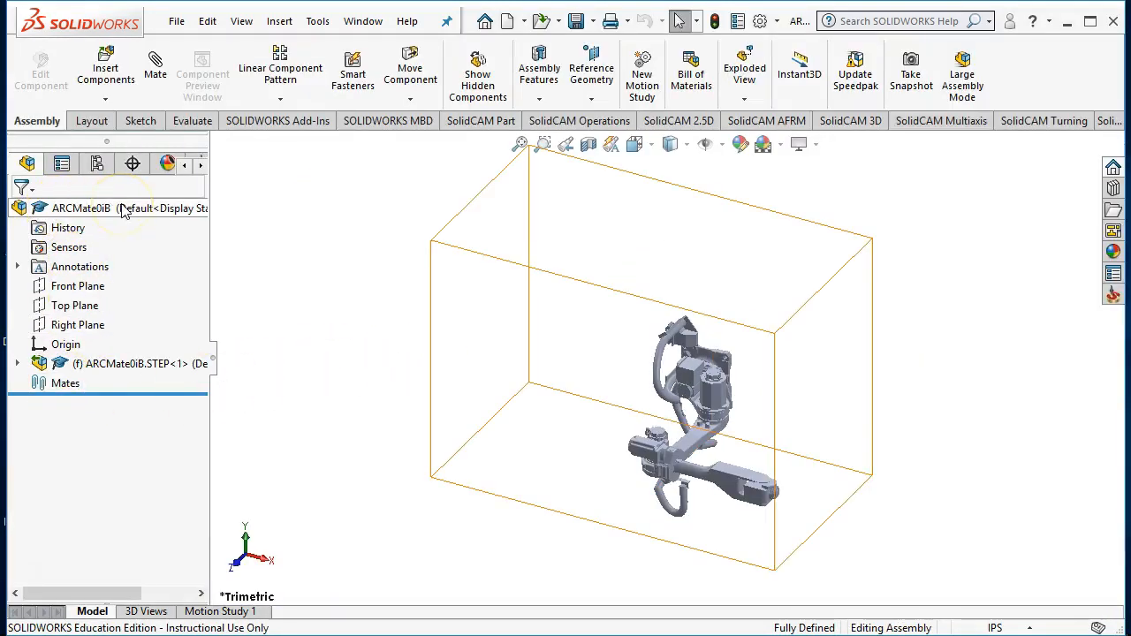
- Expand the ARCMate0iB.STEP component and dissolve it, breaking the link to the original CAD model
click(16, 363)
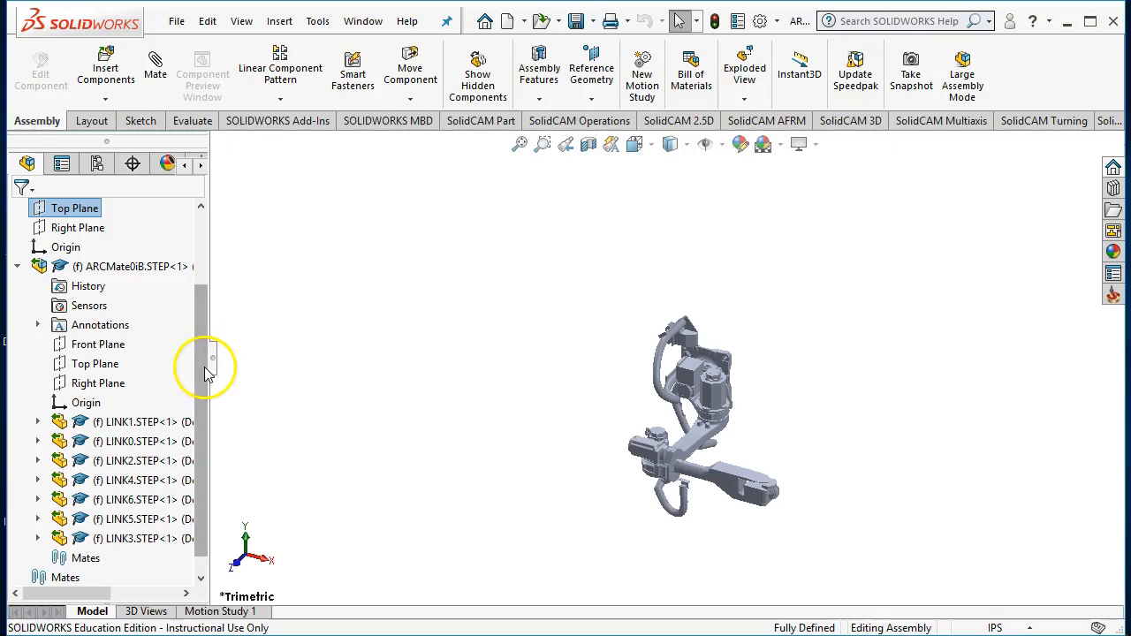
drag(207, 374, 205, 385)
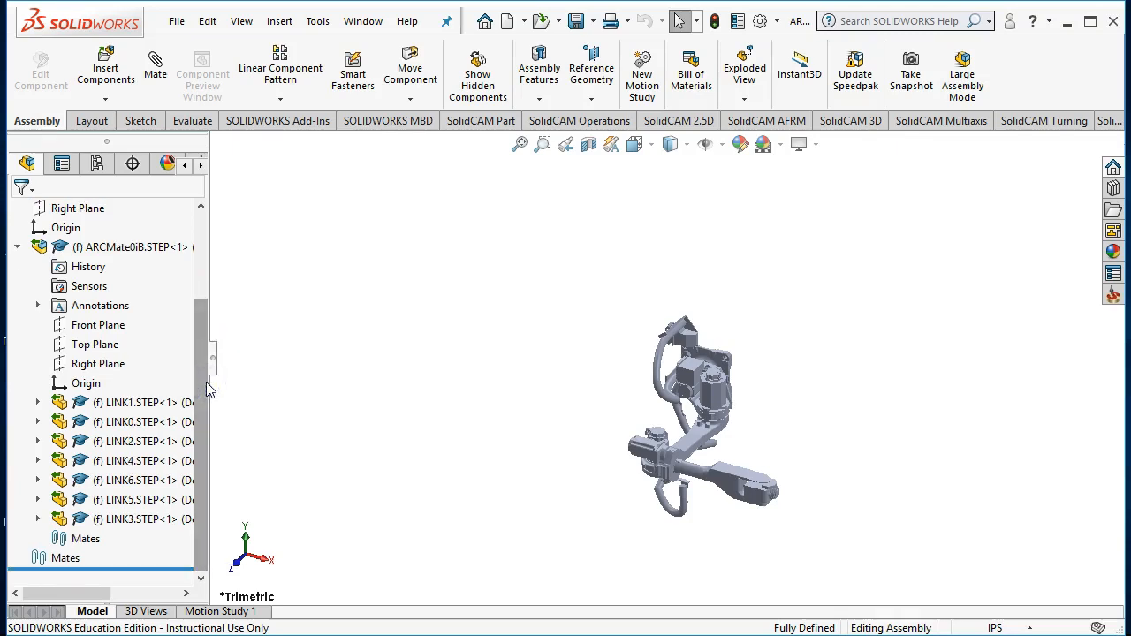
click(207, 386)
middle_drag(560, 548, 527, 560)
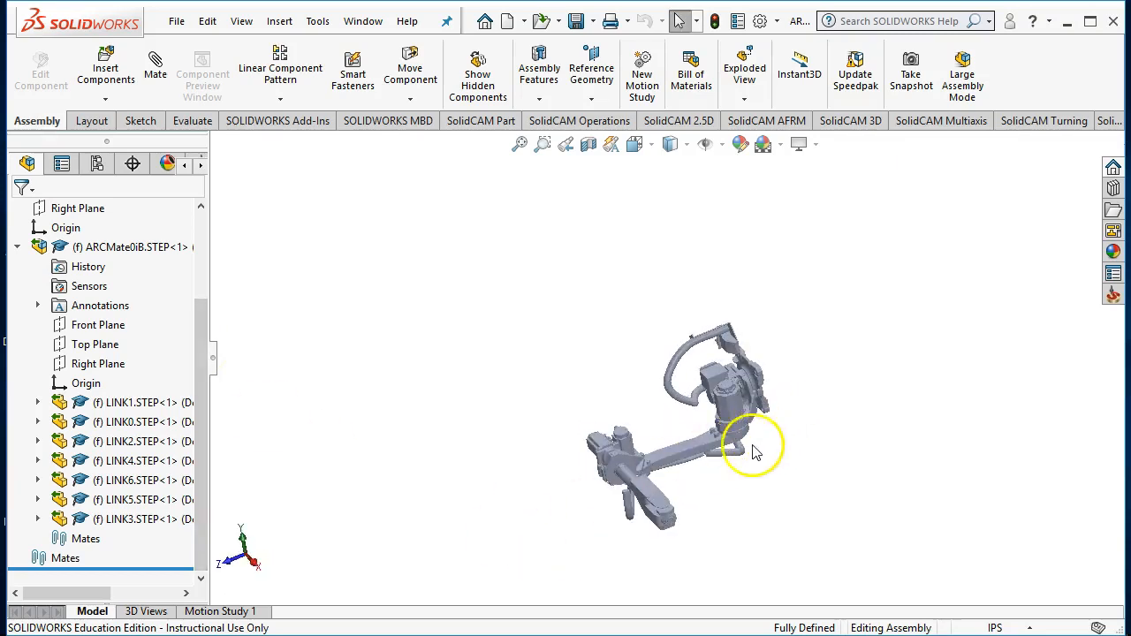
middle_drag(523, 457, 566, 402)
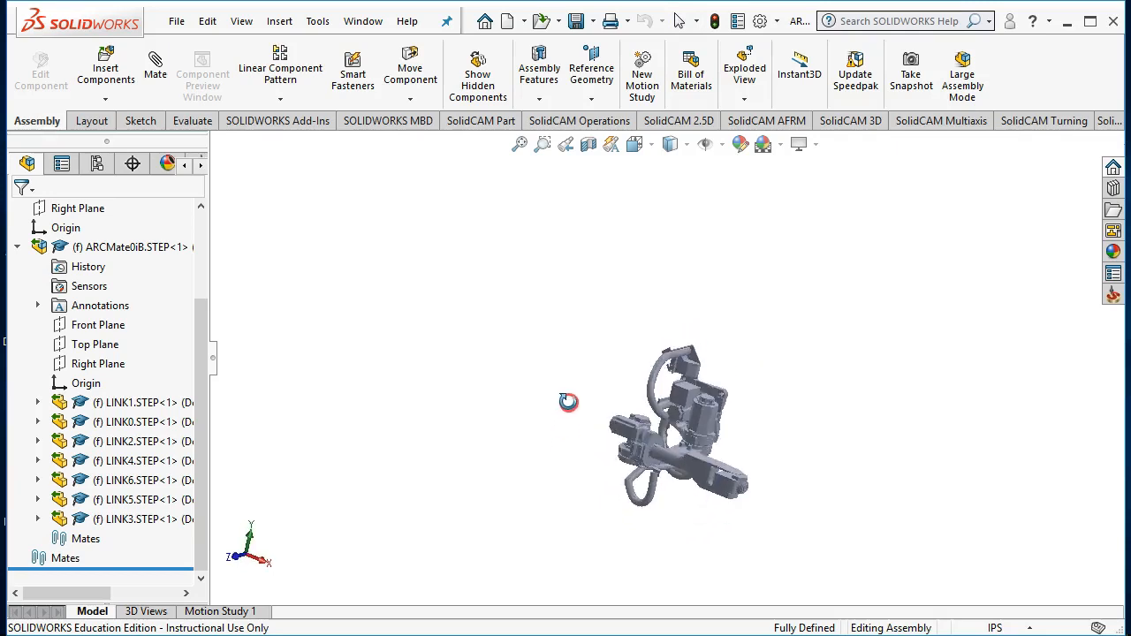
click(104, 249)
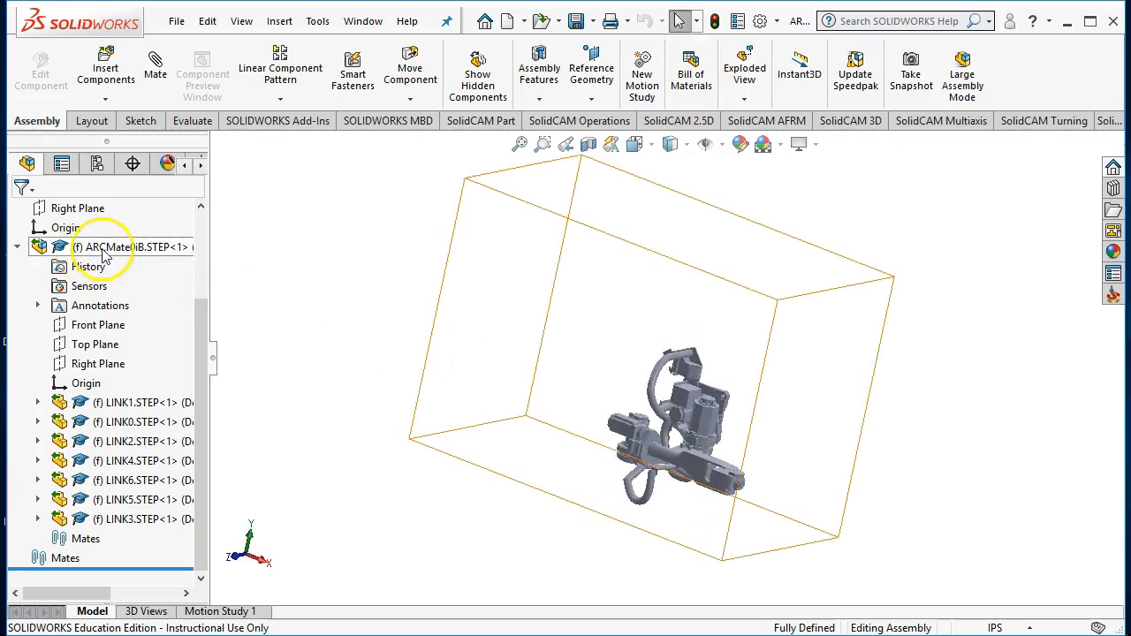
right_click(104, 251)
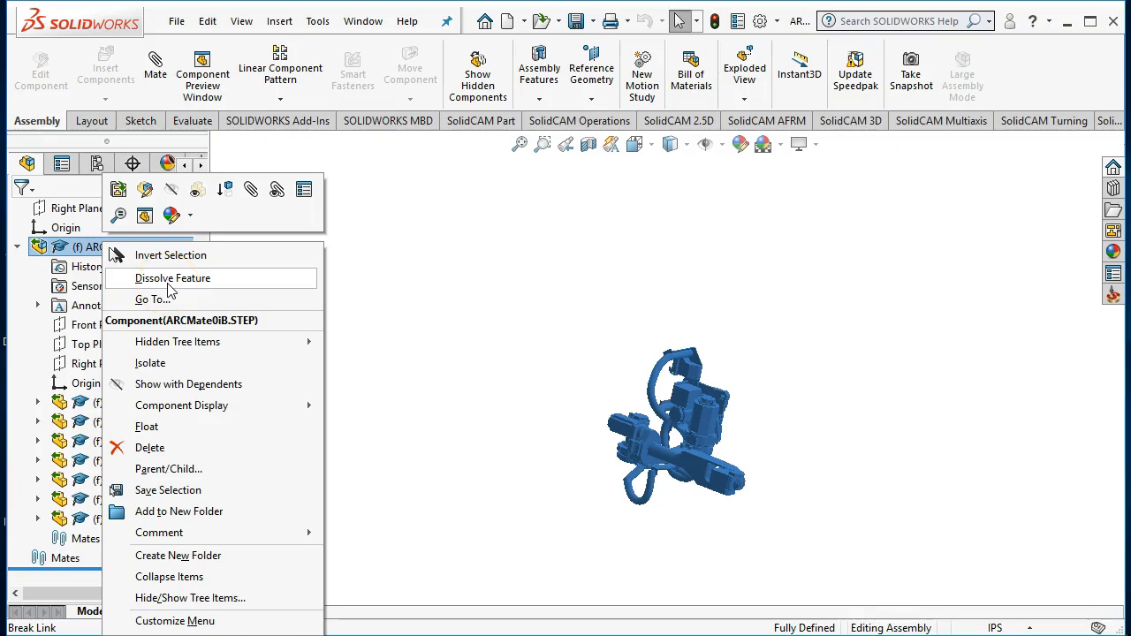
click(168, 284)
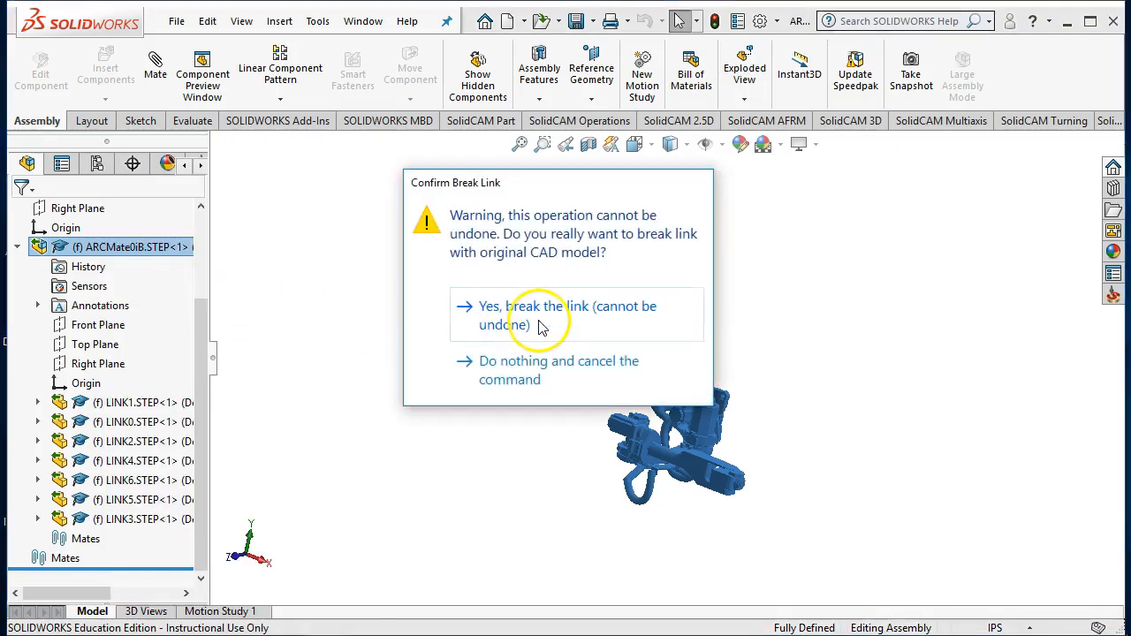
click(541, 327)
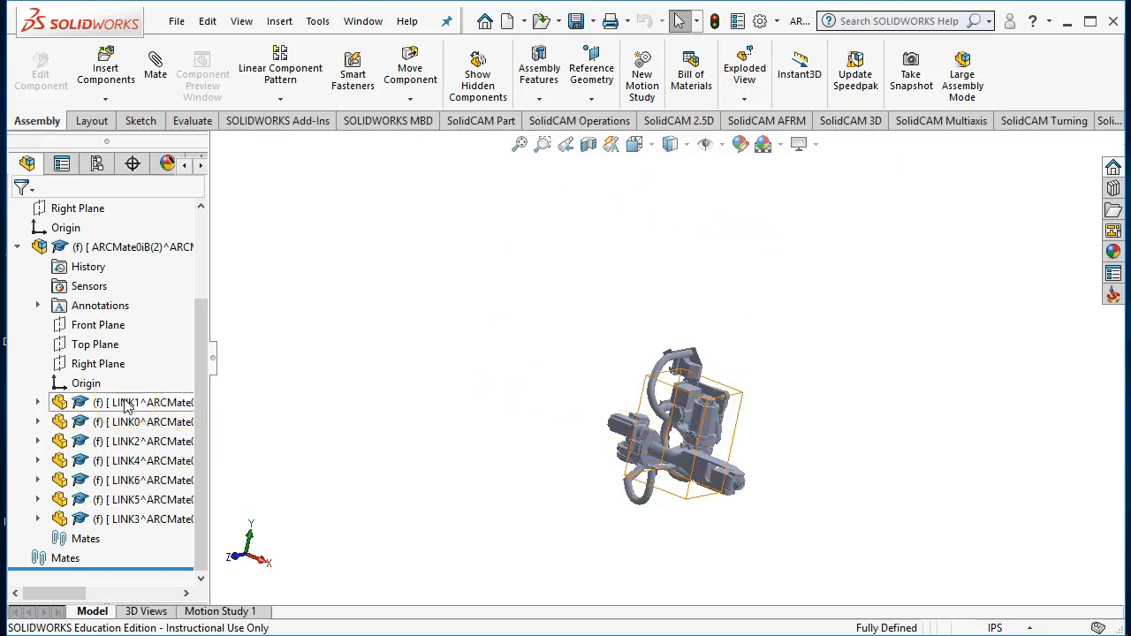
- Look through the component commands available for all the robot link parts together and for LINK1 alone
click(134, 424)
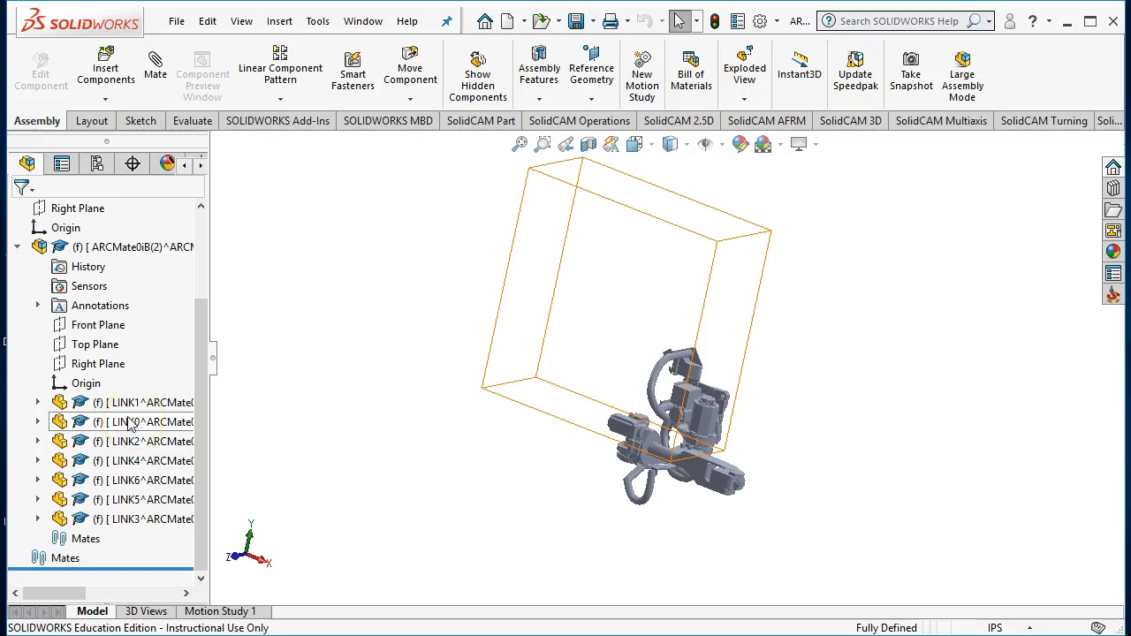
click(128, 409)
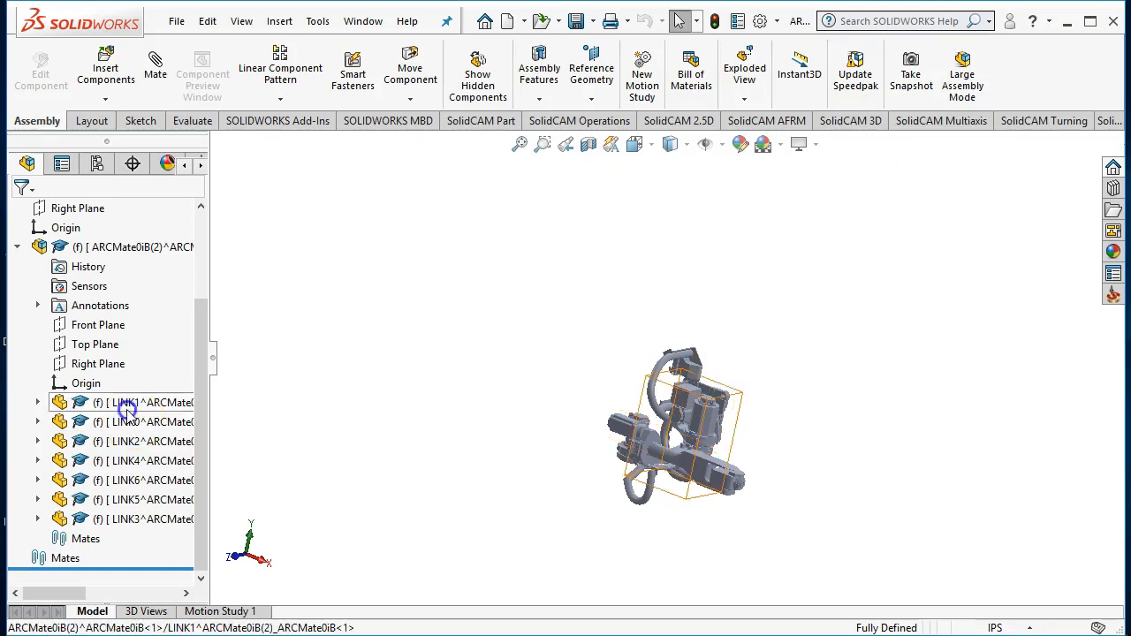
shift+click(128, 523)
right_click(128, 521)
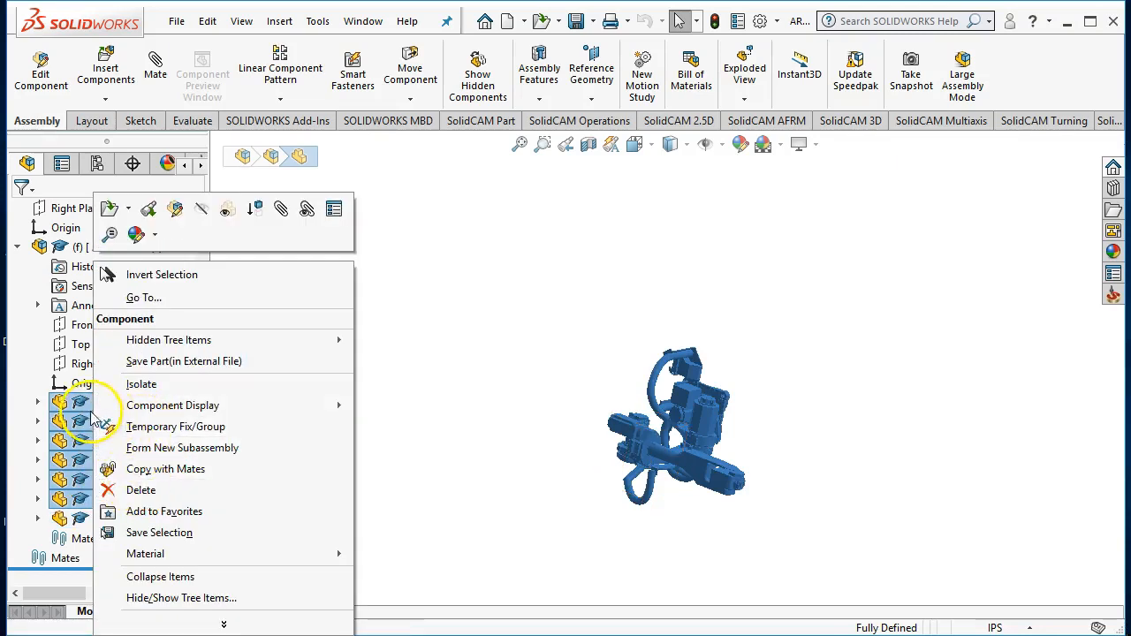
click(432, 421)
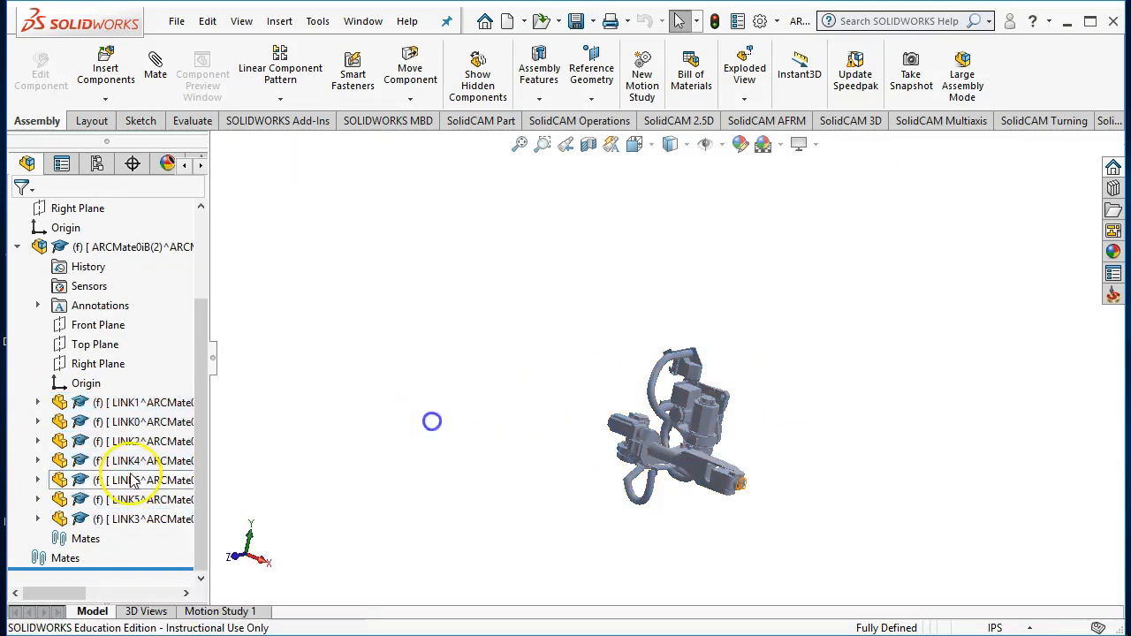
click(110, 520)
shift+click(128, 404)
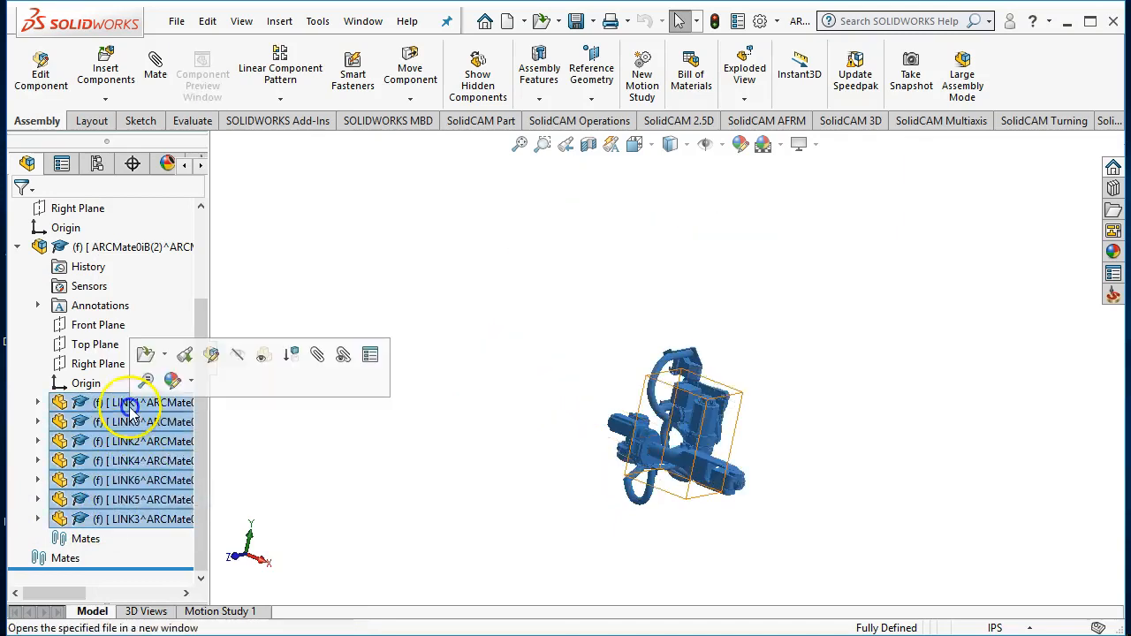
right_click(128, 404)
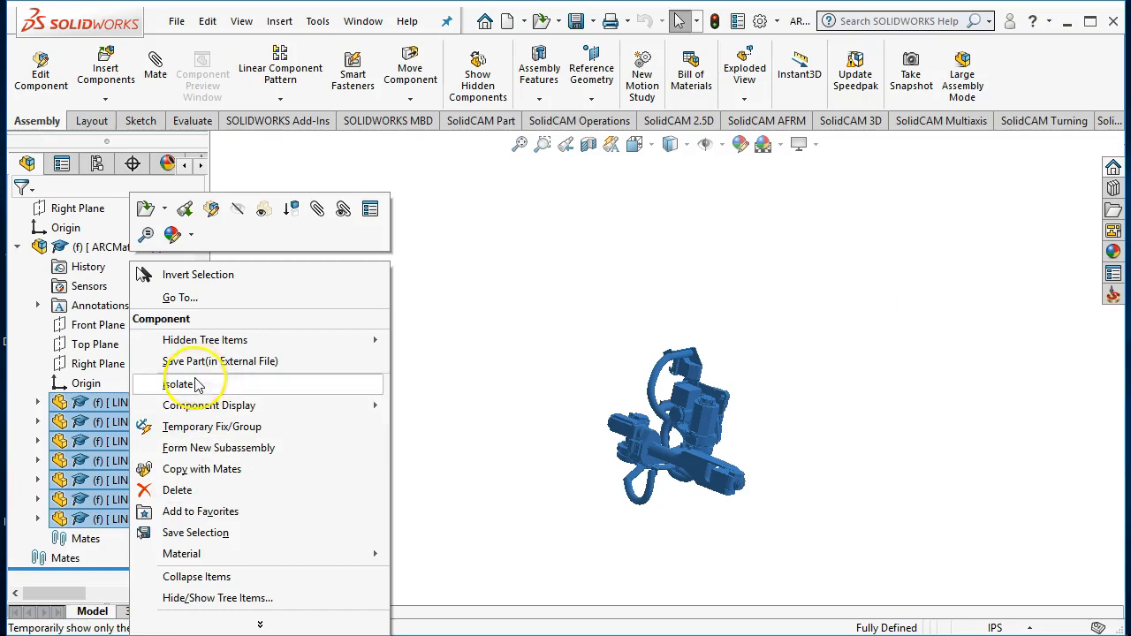
click(230, 626)
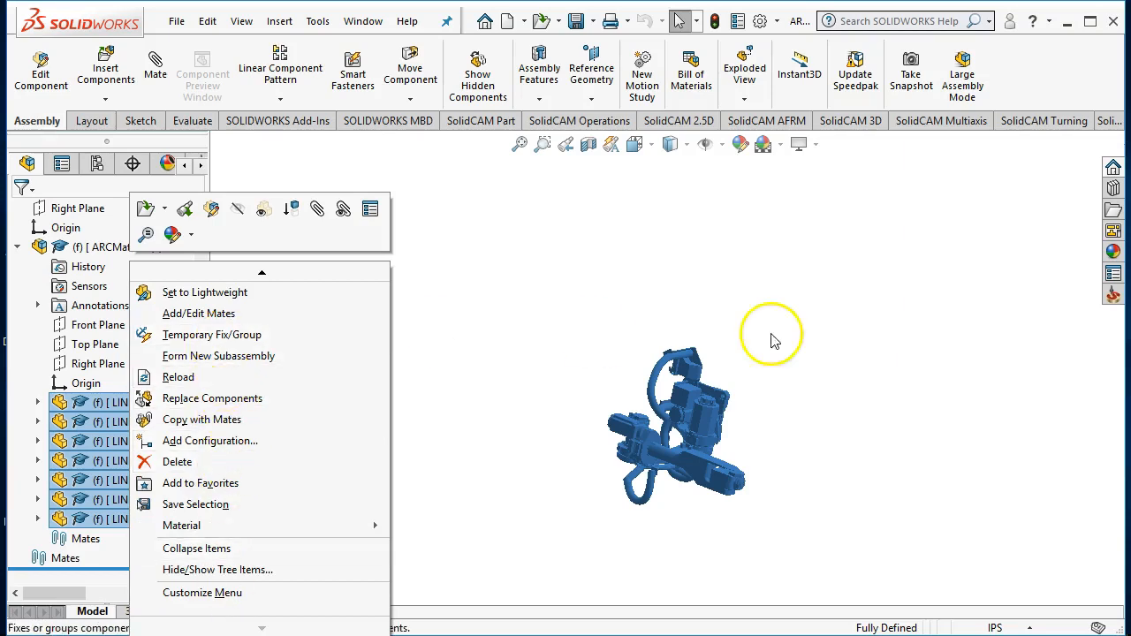
click(549, 235)
right_click(121, 391)
right_click(115, 403)
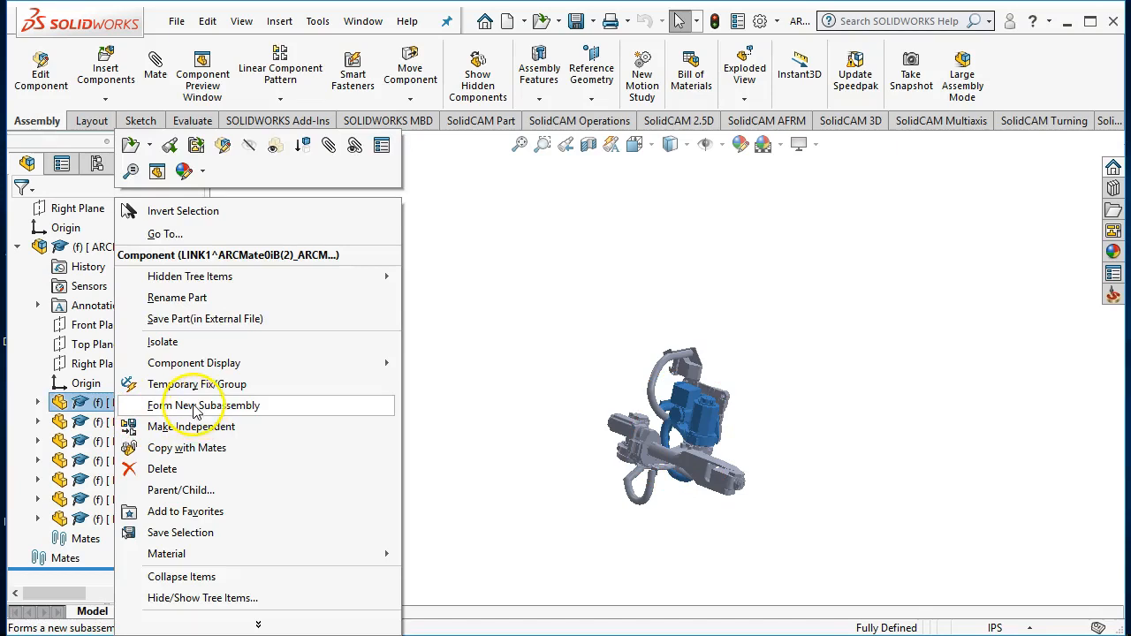
click(454, 318)
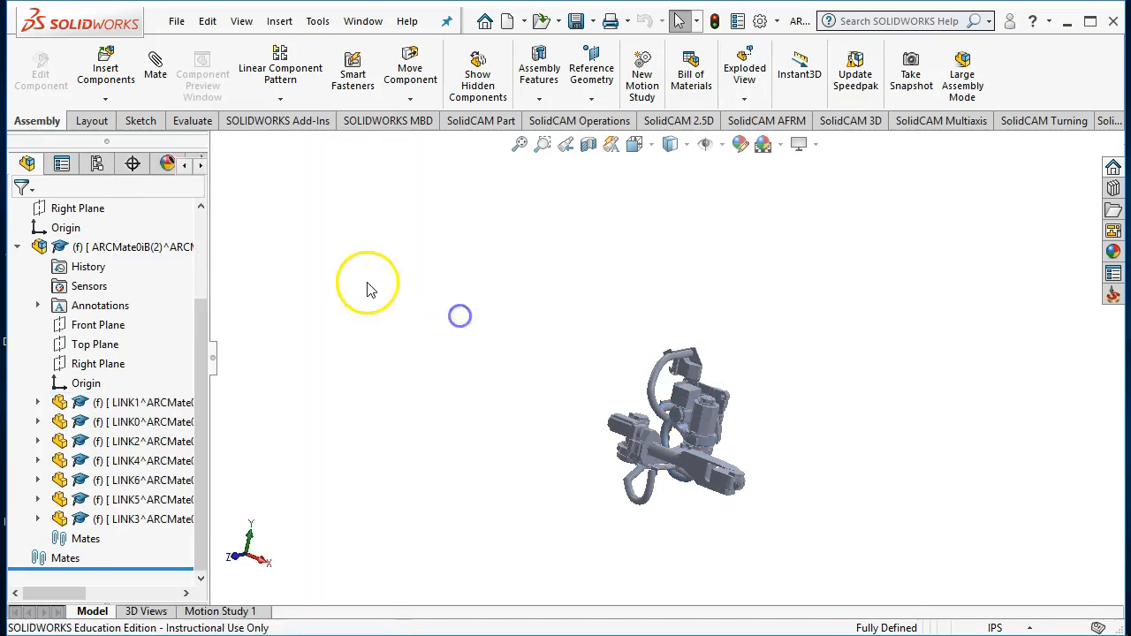
- Open the ARCMate0iB(2) subassembly on its own and float all its link parts, LINK0 through LINK6
right_click(97, 248)
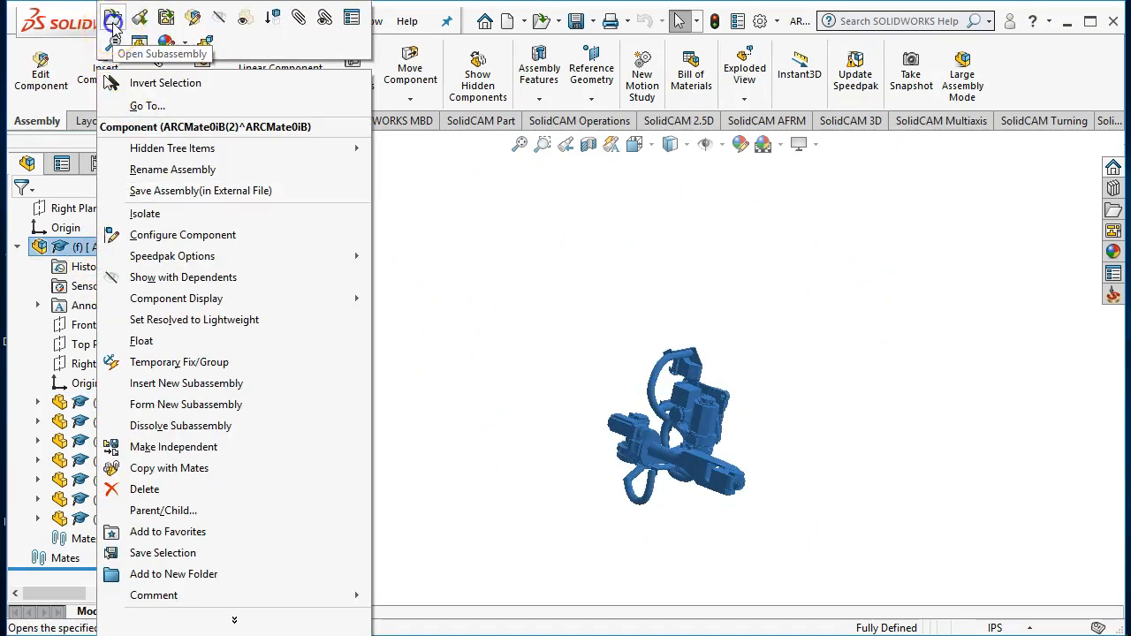
click(112, 19)
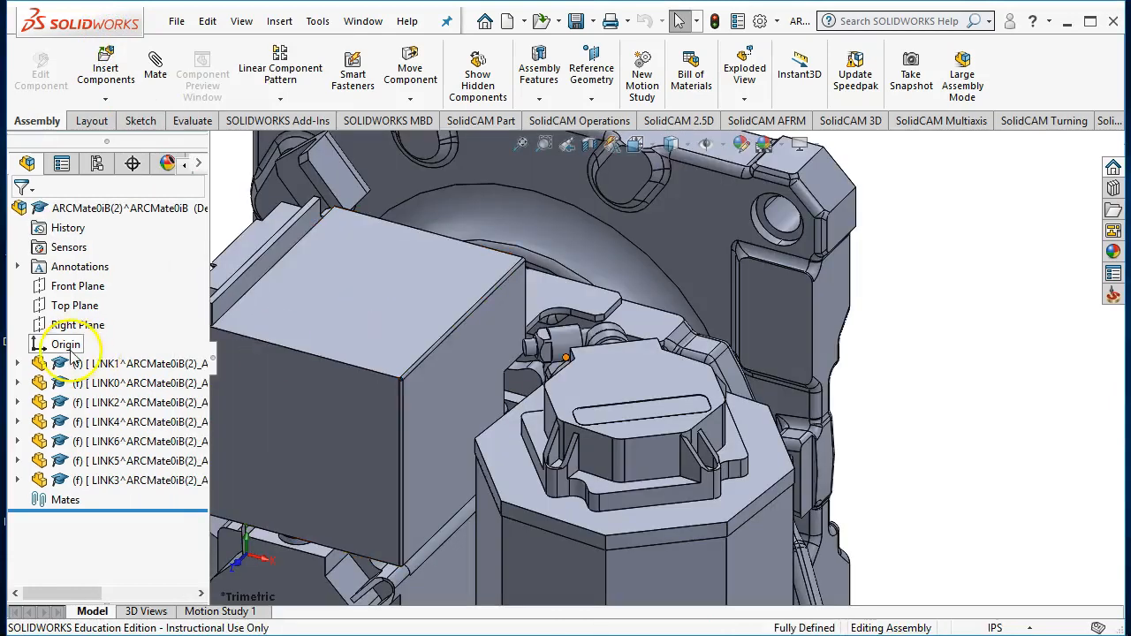
click(75, 362)
shift+click(112, 480)
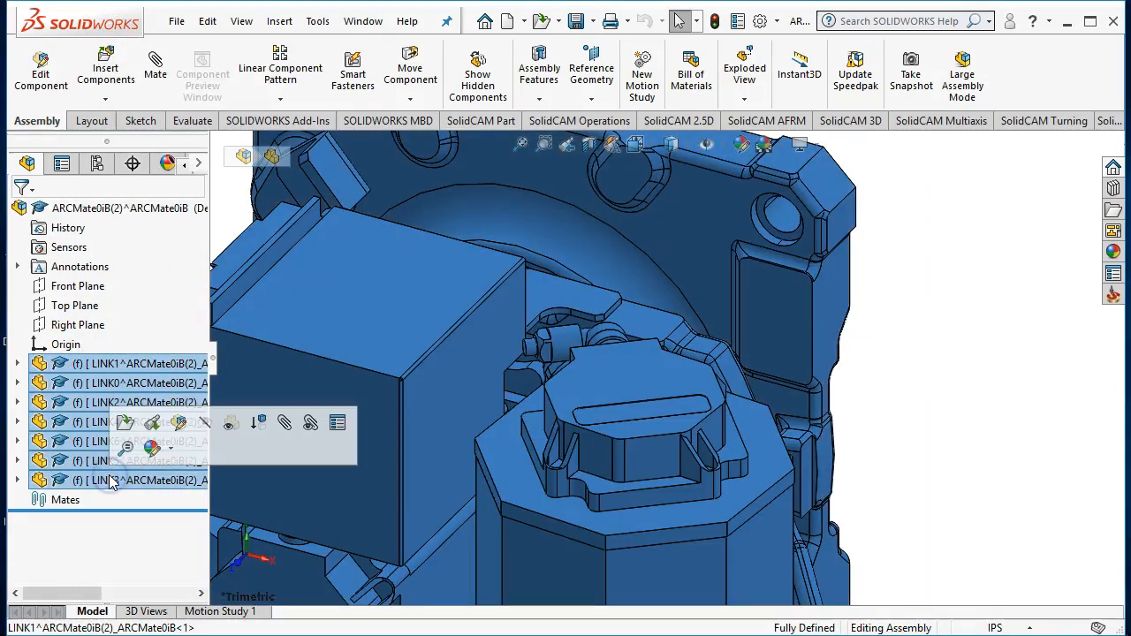
right_click(112, 480)
click(163, 359)
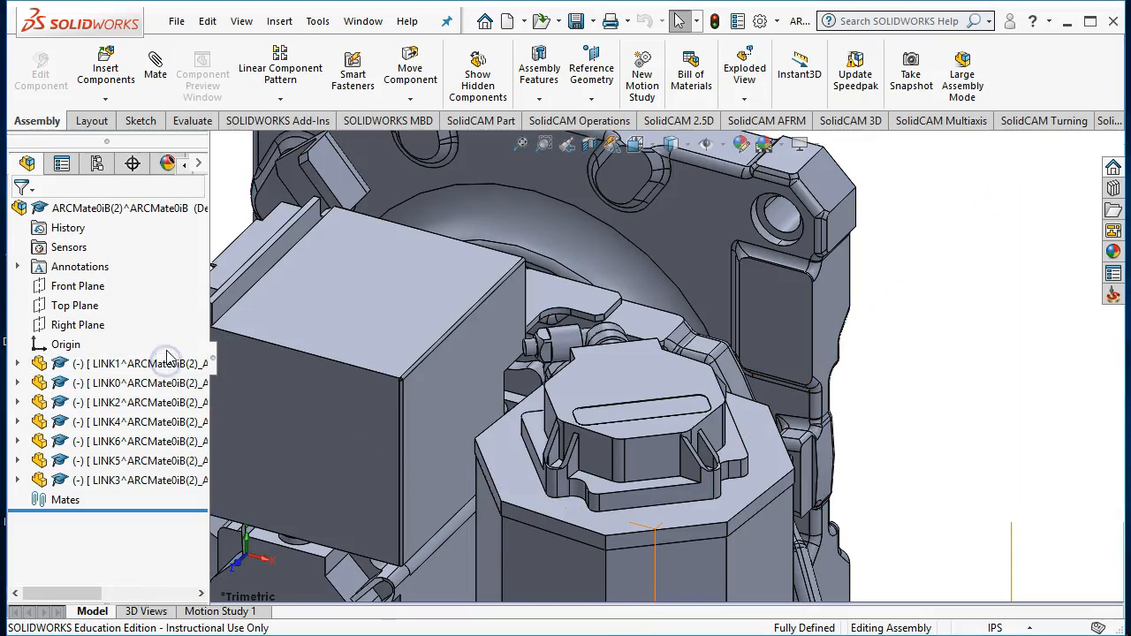
- Move the base link with the square mounting plate and the motor-carrying LINK1 away from the rest of the robot arm in opposite directions
scroll(551, 406, down, 3)
scroll(551, 416, up, 6)
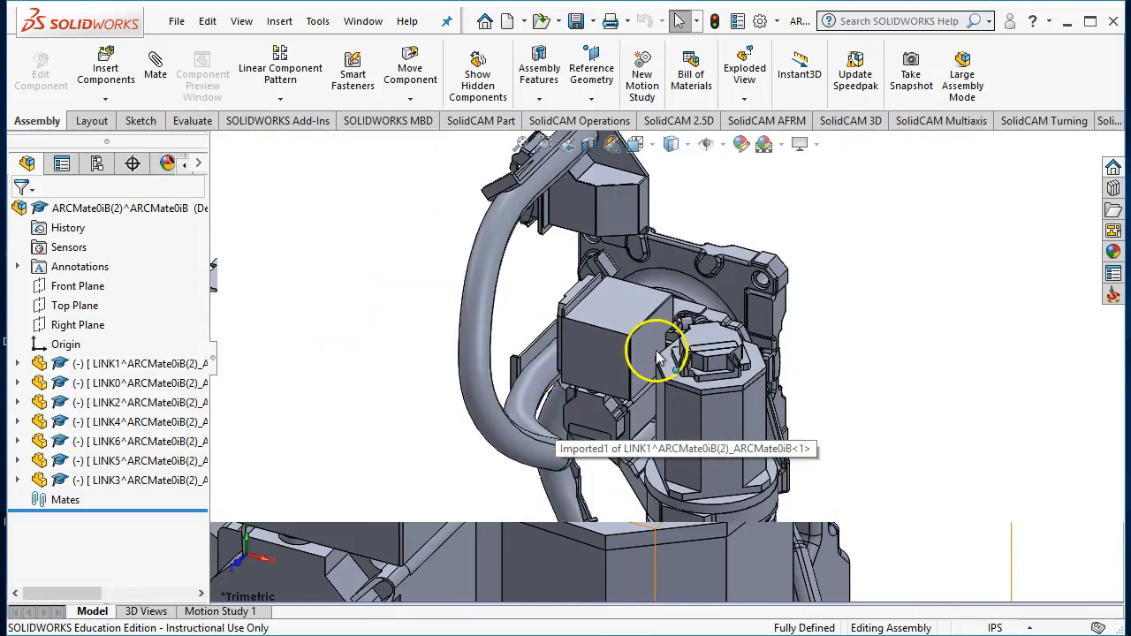
scroll(602, 349, up, 4)
drag(643, 442, 963, 223)
drag(722, 284, 531, 285)
key(Escape)
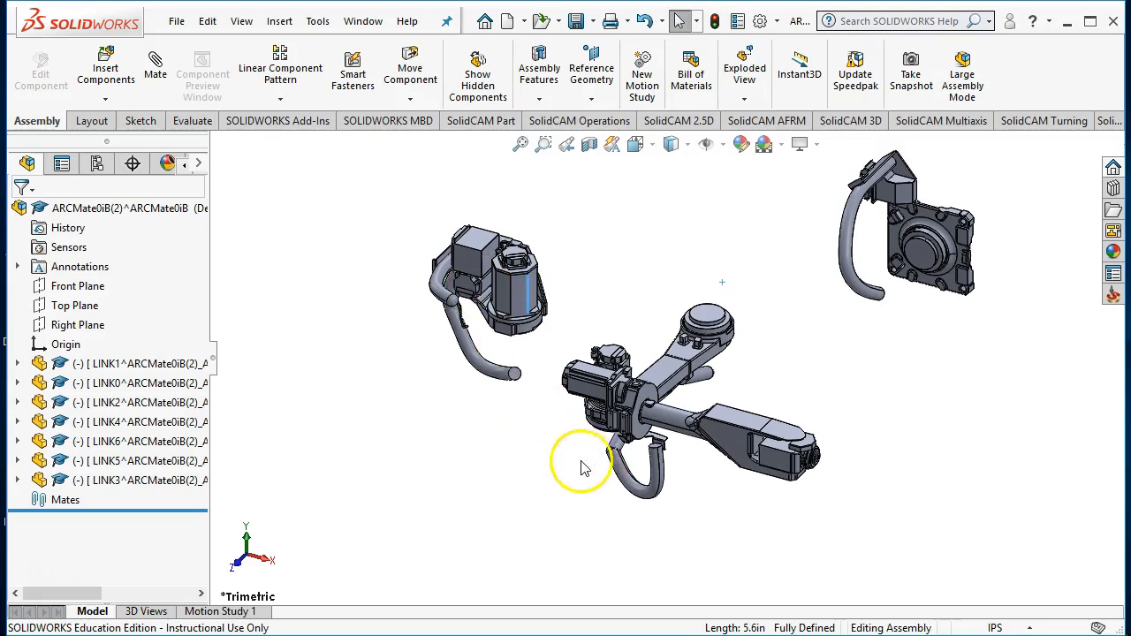
scroll(615, 331, down, 3)
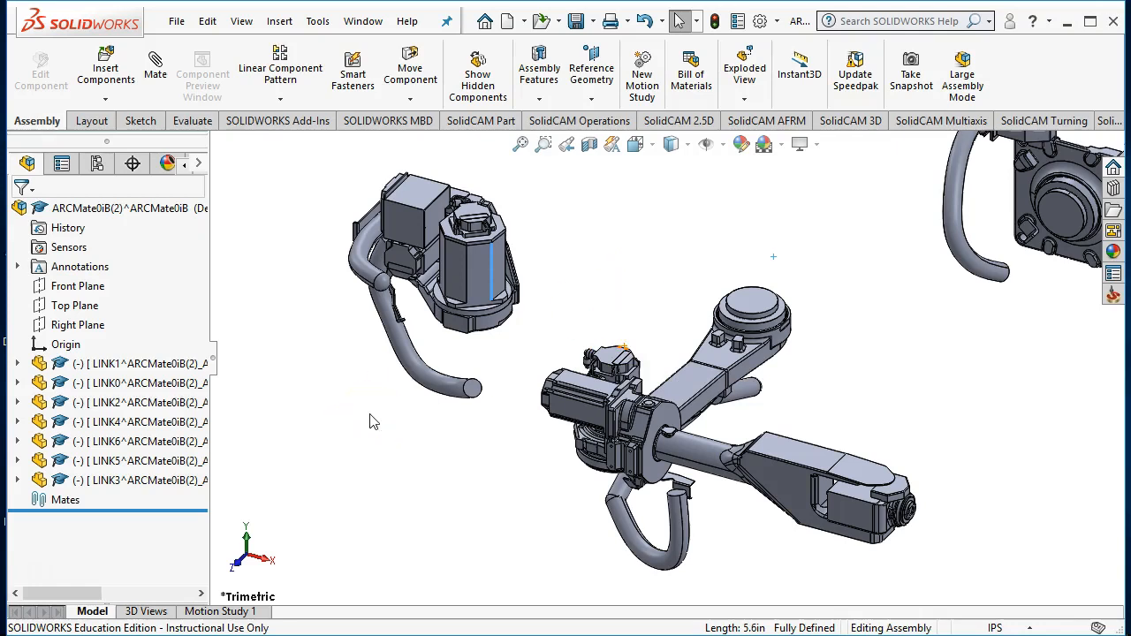
- Review the general import settings in the system options, including 3D Interconnect, and leave without changing them
click(760, 22)
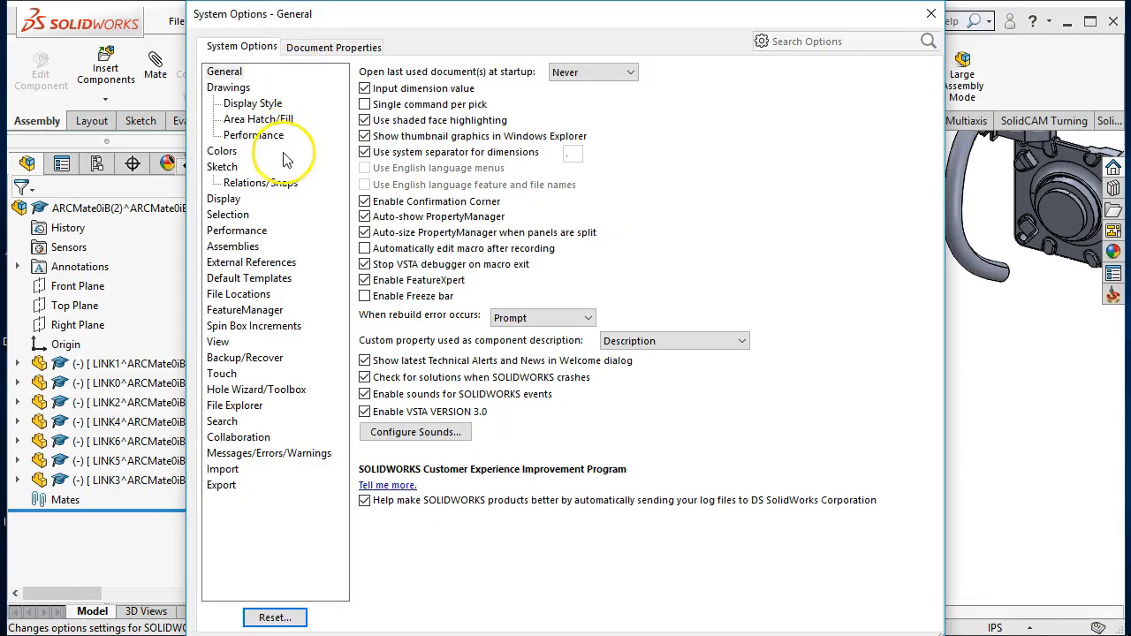
click(223, 469)
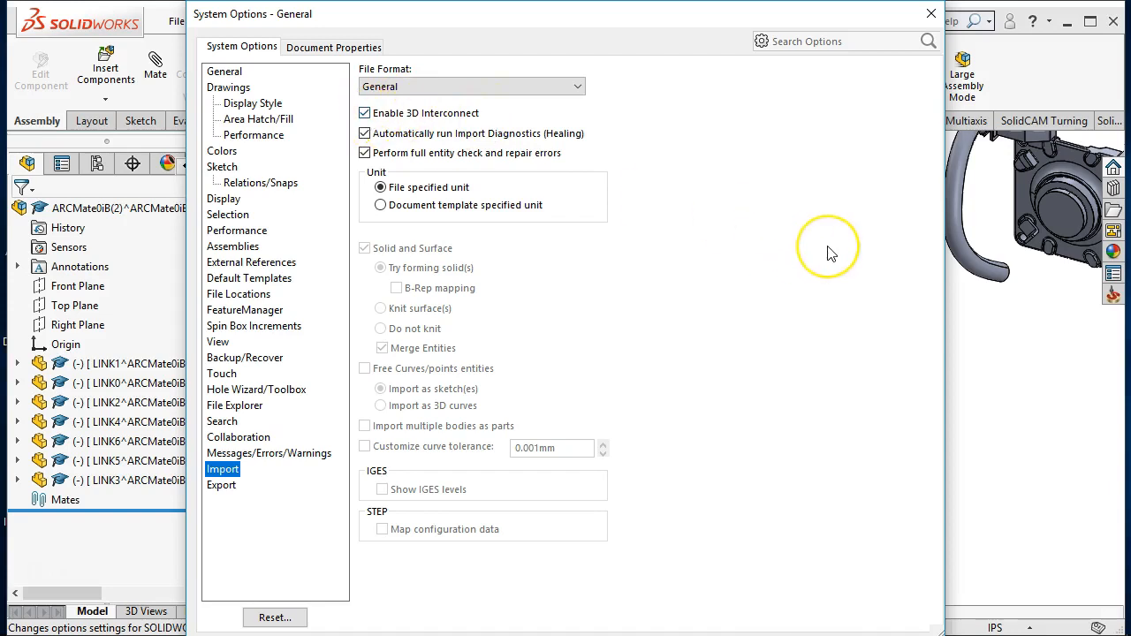
key(Escape)
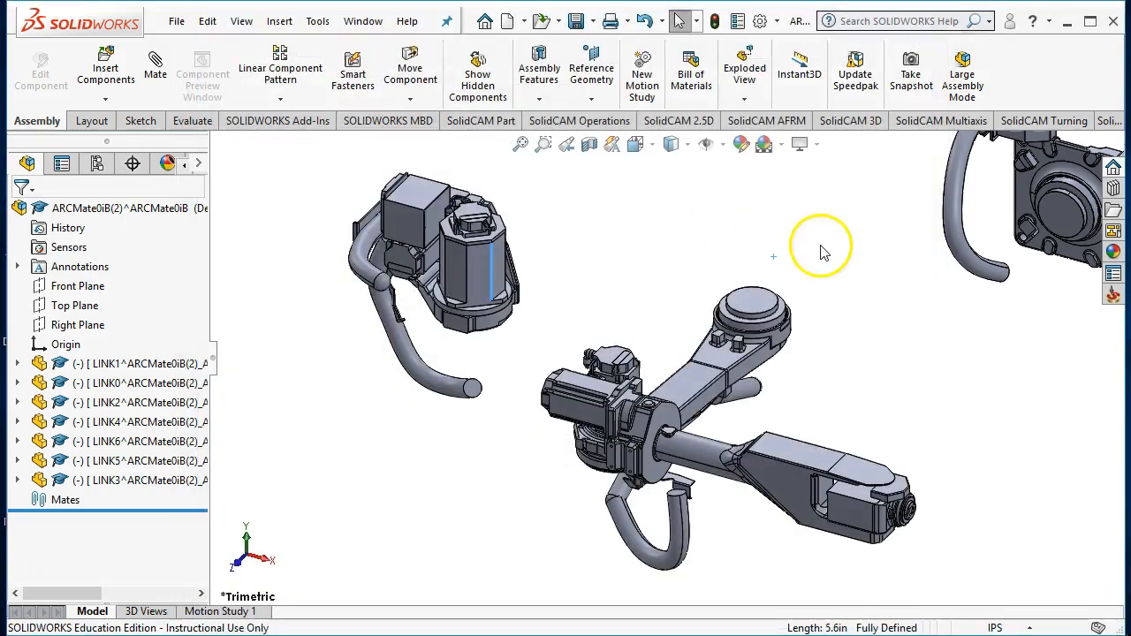